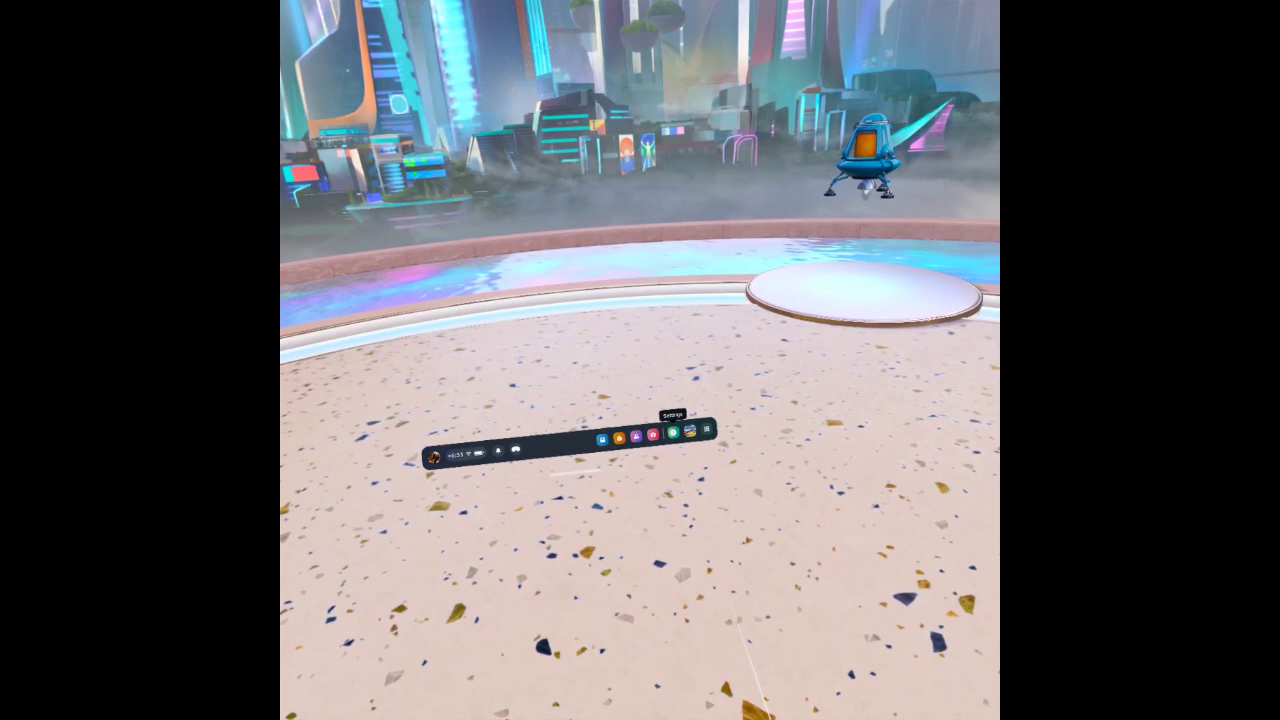
# Open Settings from the universal menu's gear icon to reach the General page
pyautogui.click(673, 432)
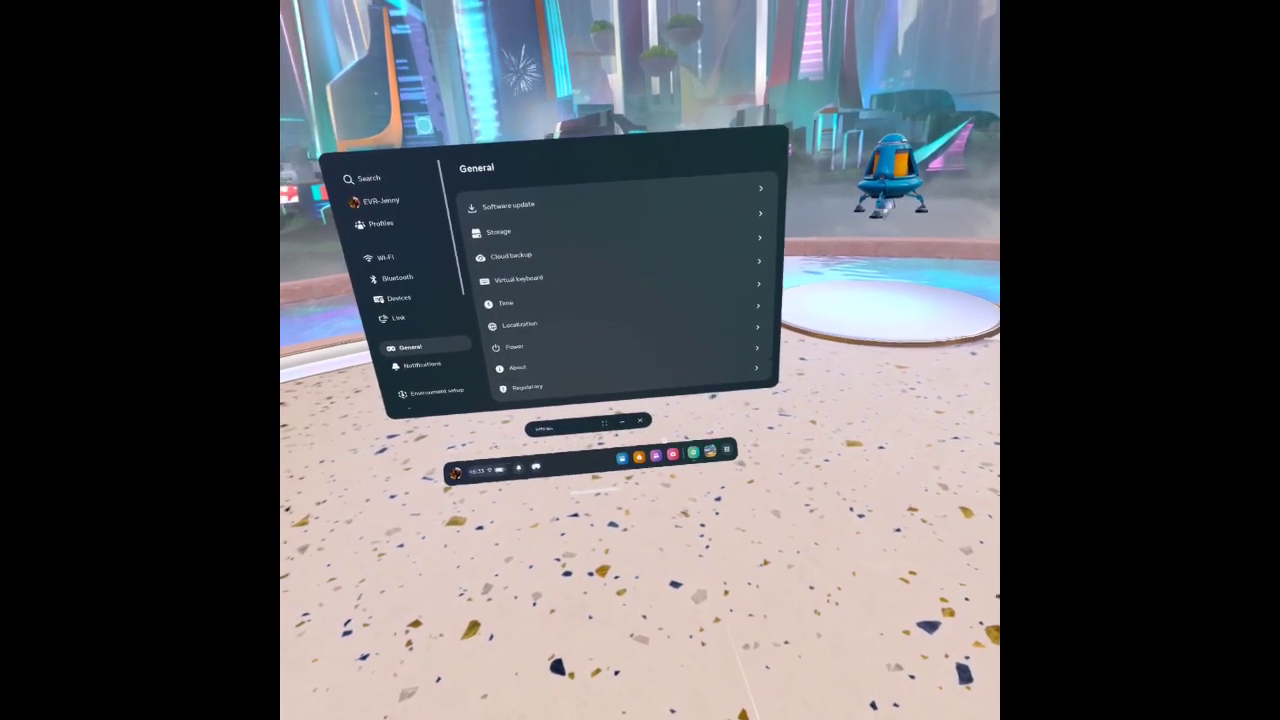